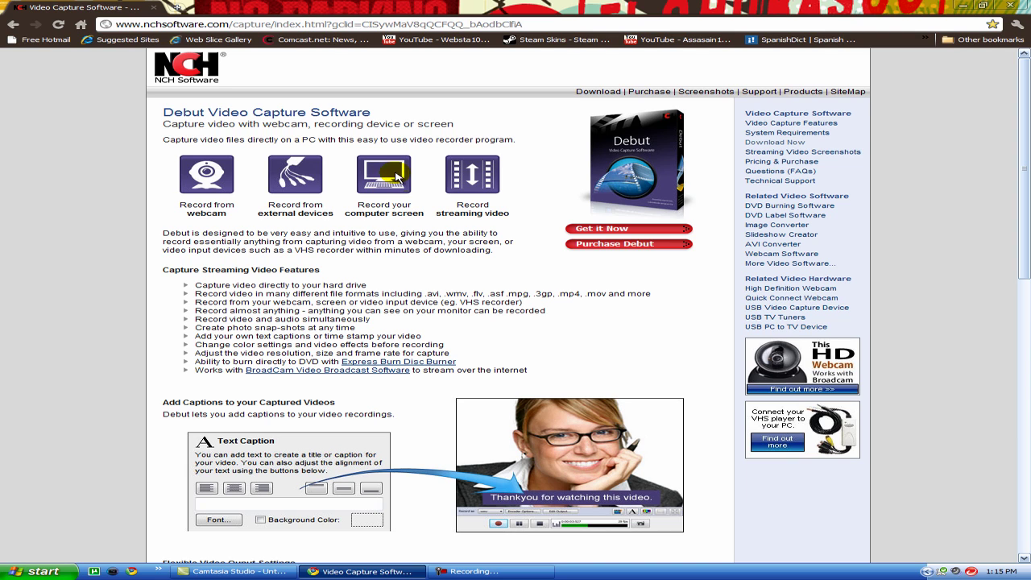
Minimize the Chrome window showing the Debut Video Capture page to reveal the desktop
click(959, 6)
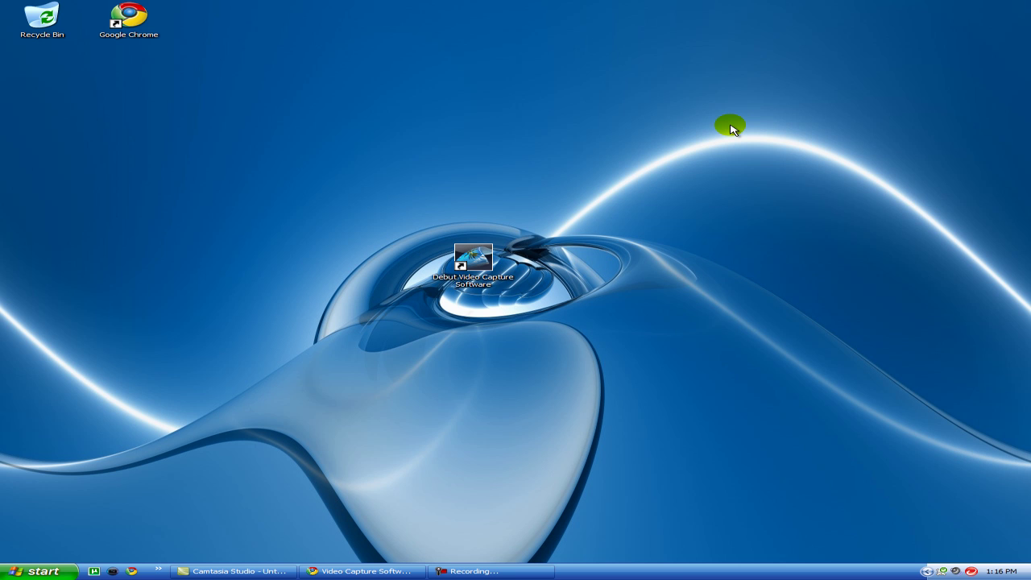
Launch Debut Video Capture Software from its desktop shortcut
double_click(475, 262)
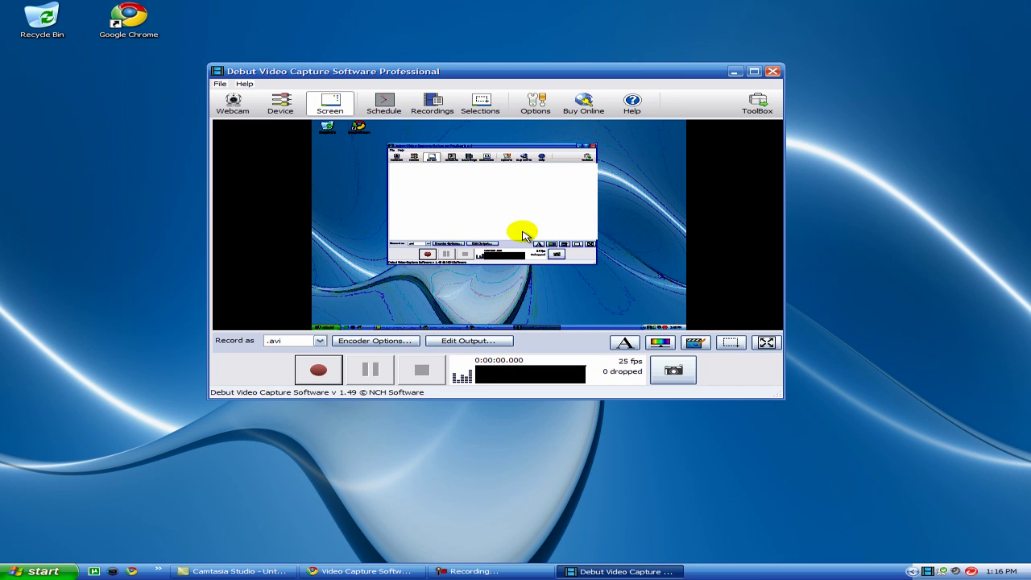
Outline a trial capture region, then switch Debut to full-screen capture
click(730, 344)
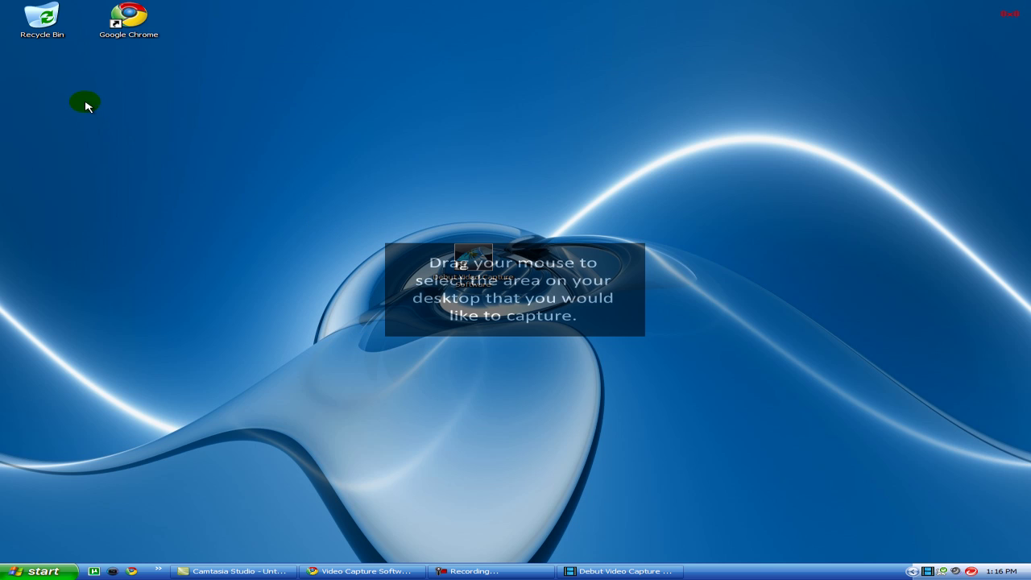
mouse_move(84, 100)
mouse_down()
mouse_move(280, 164)
mouse_move(1023, 480)
mouse_up()
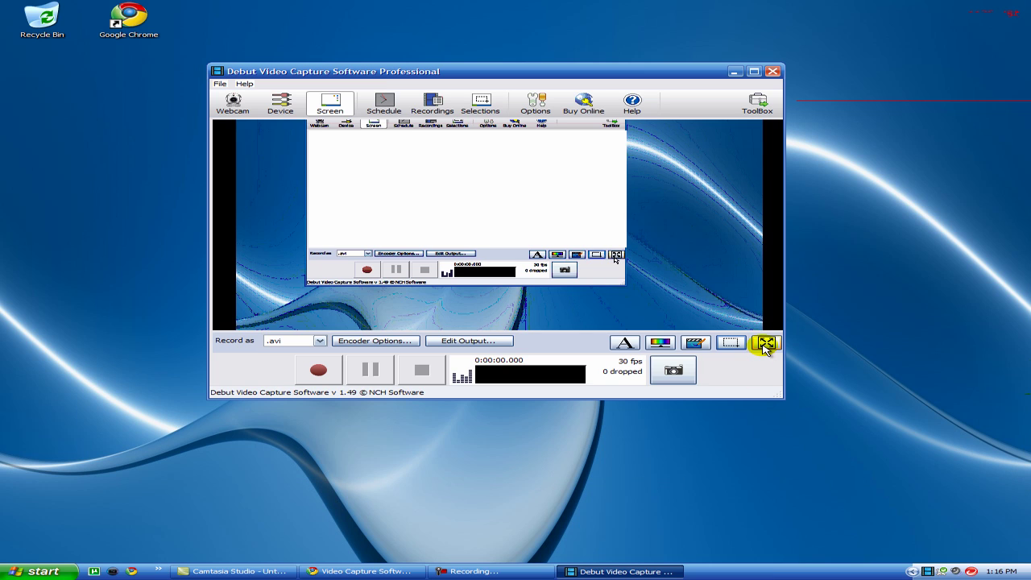
click(765, 344)
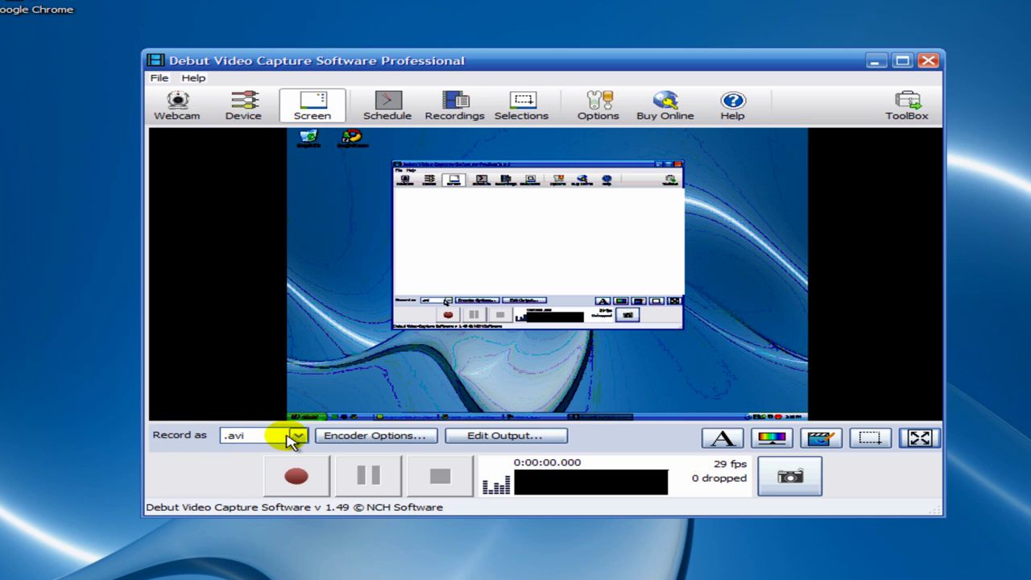
Keep .avi output and set the AVI encoder to MPEG4 (Native) with default bitrate settings
click(283, 435)
click(233, 449)
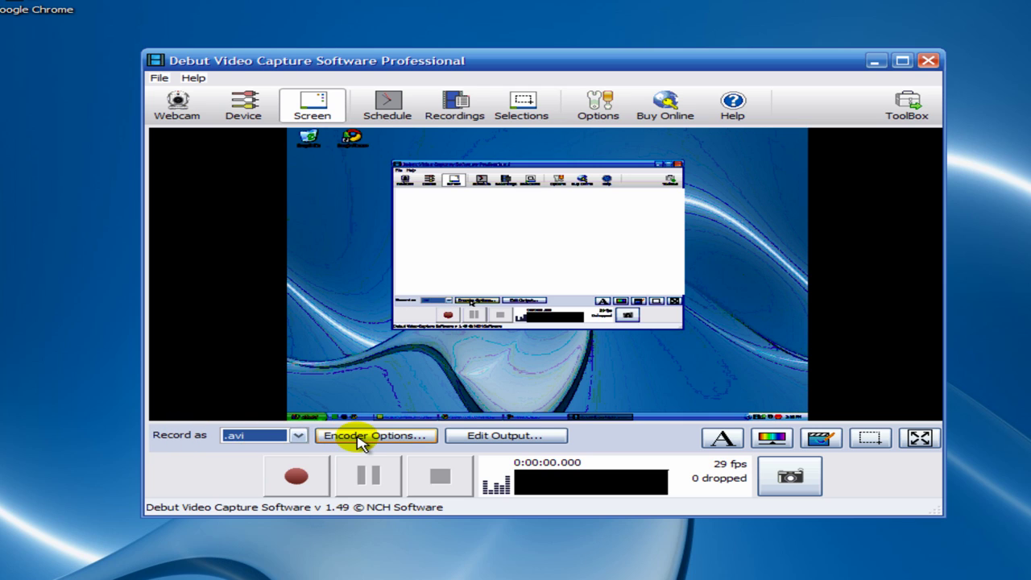
click(357, 437)
click(650, 314)
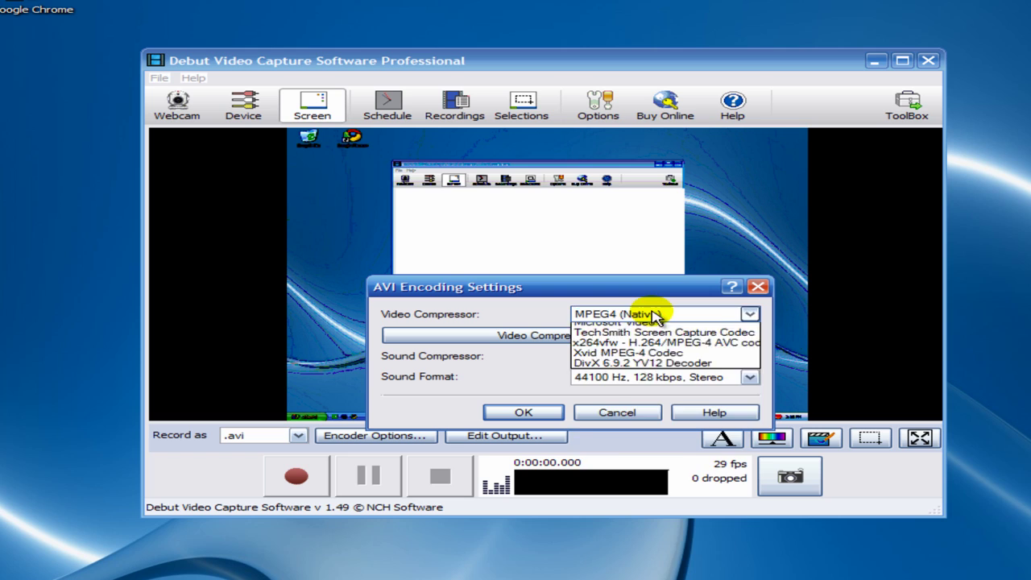
click(612, 330)
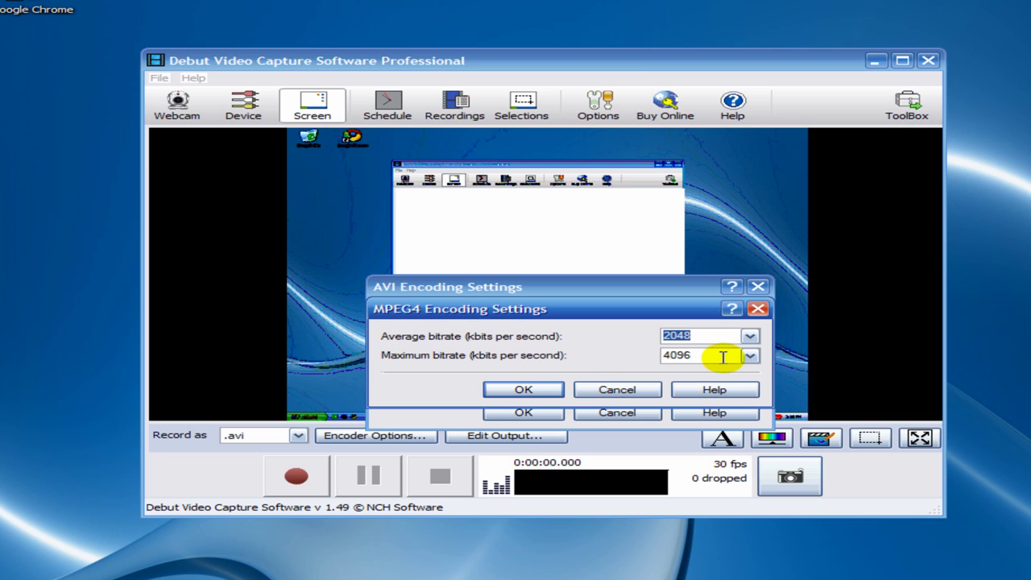
click(524, 390)
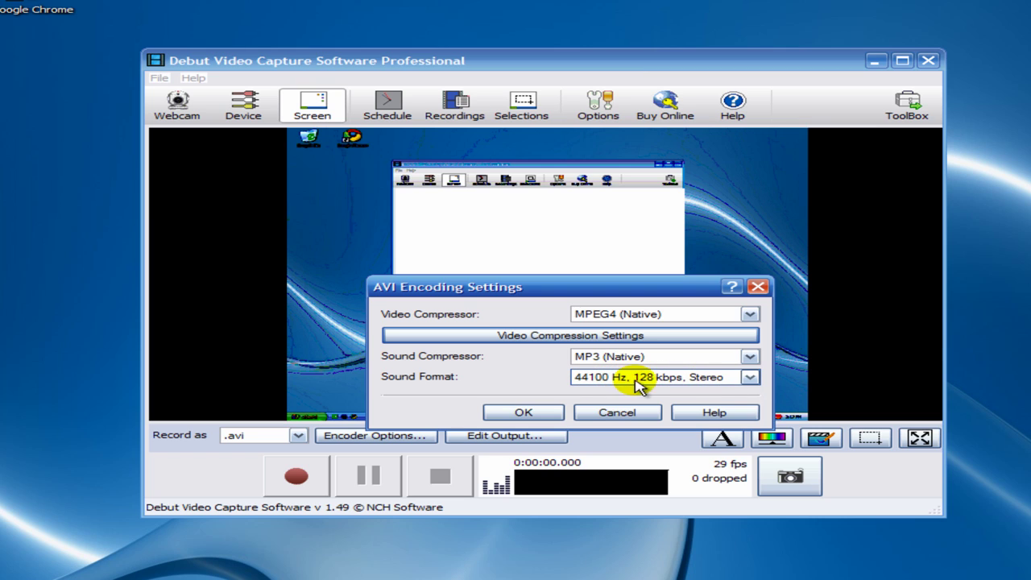
click(525, 413)
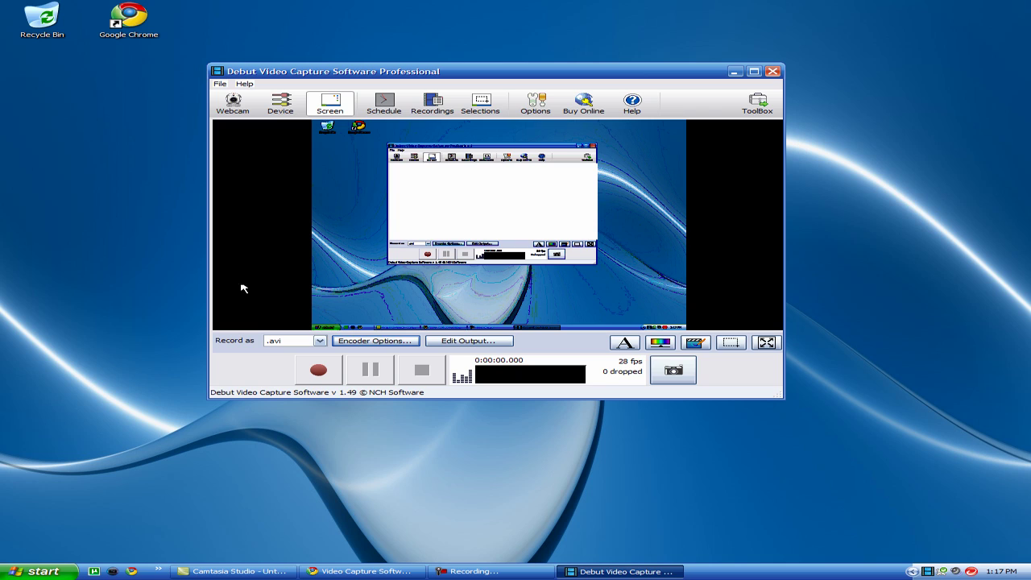
click(247, 461)
click(728, 66)
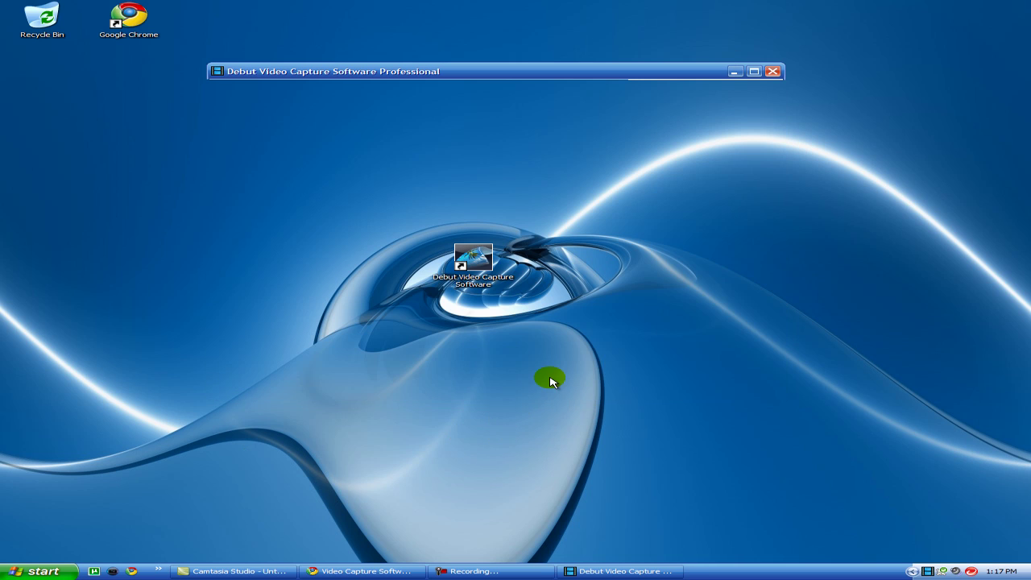
Preview a 1280 by 720 screen resolution in Display Properties, then cancel without applying
right_click(586, 342)
click(636, 449)
click(372, 157)
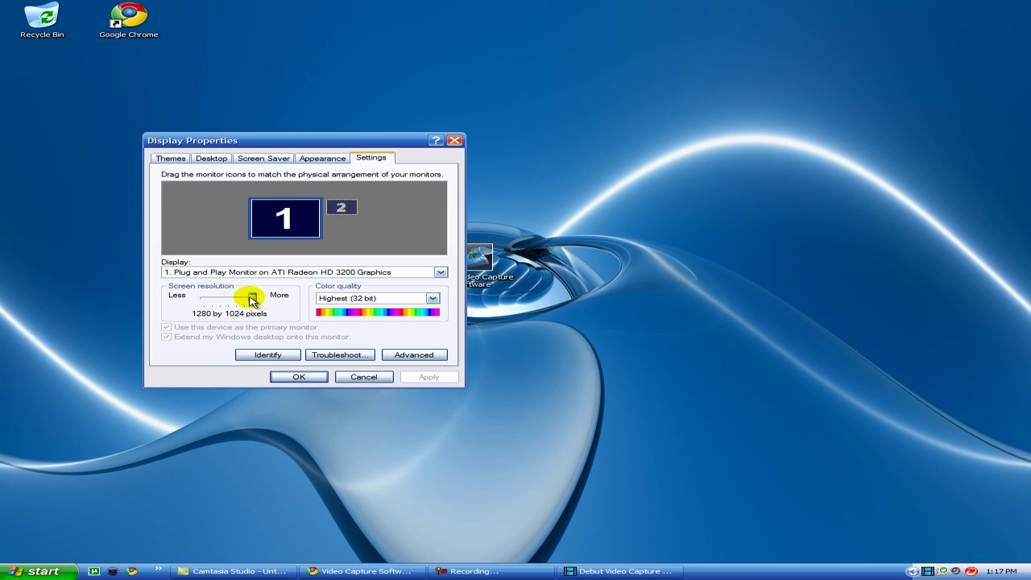
drag(251, 299, 230, 300)
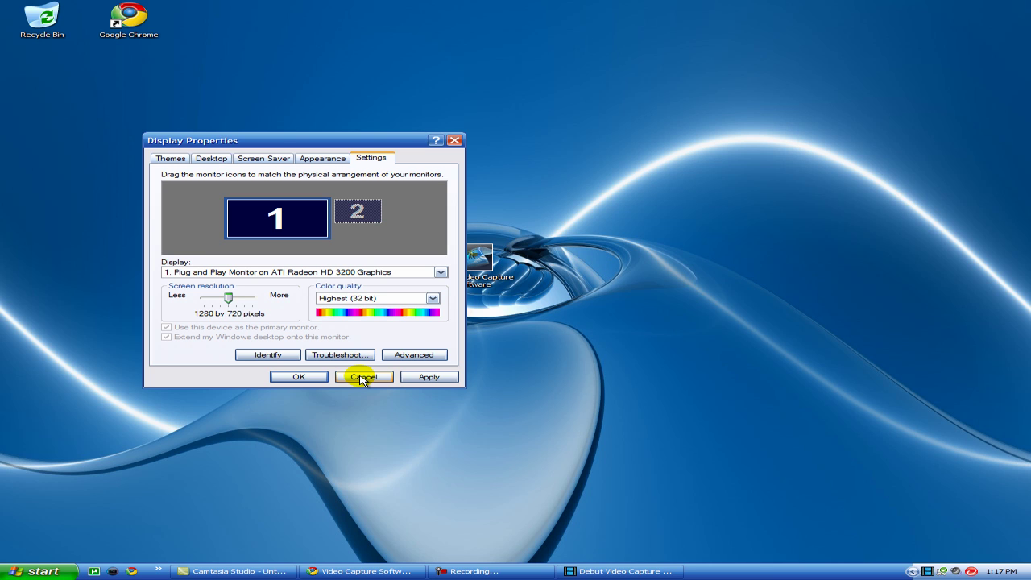
click(361, 377)
In a new Chrome tab, search YouTube and open the uploader's channel page
click(348, 571)
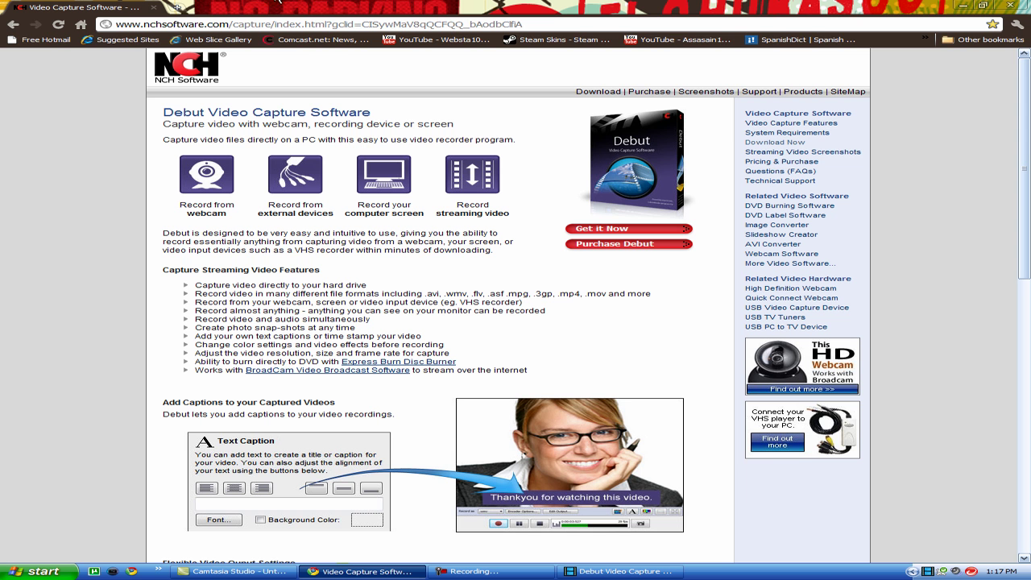
click(185, 10)
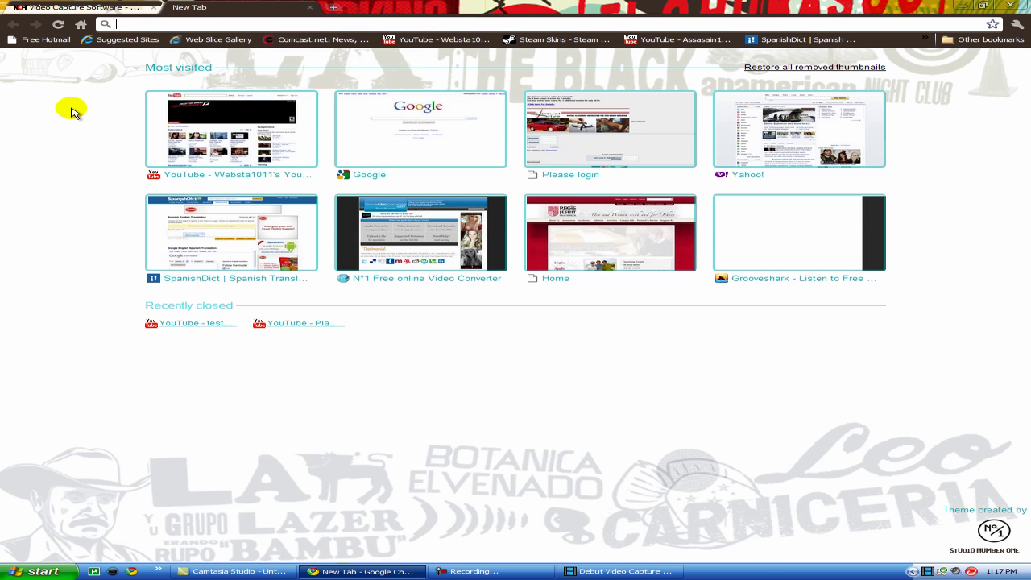
text(youtube.com)
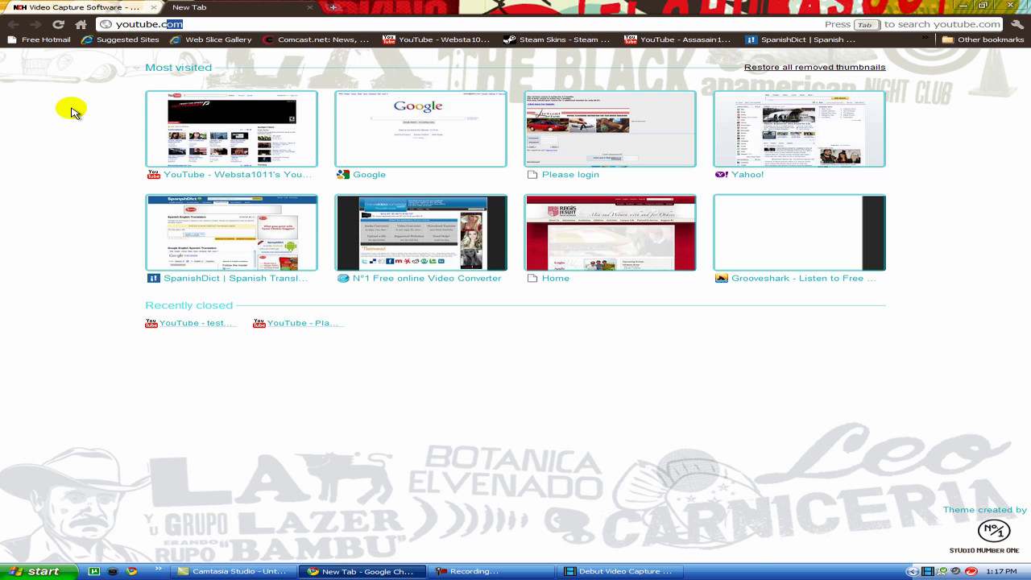
text('Websta1011)
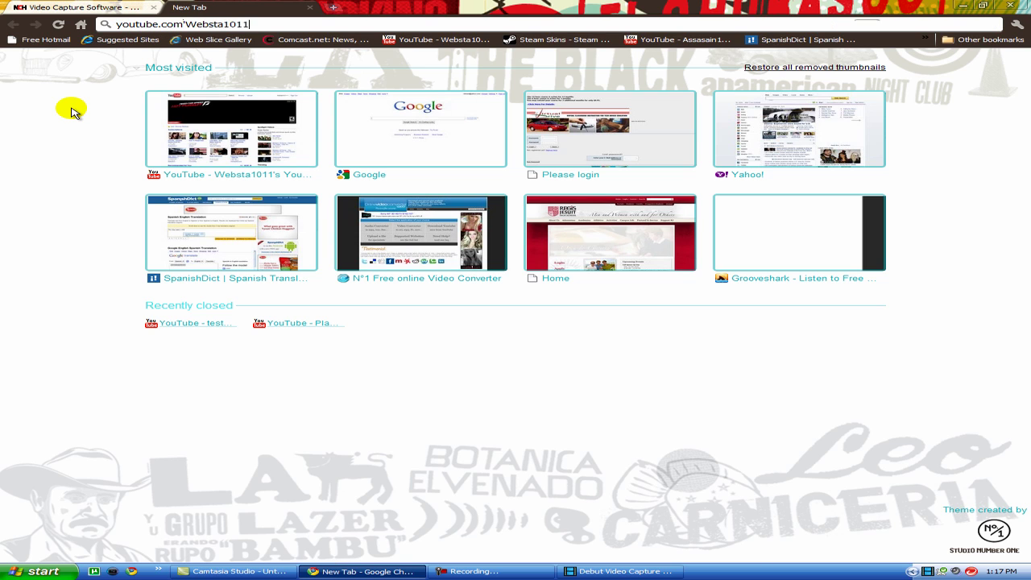
key(Return)
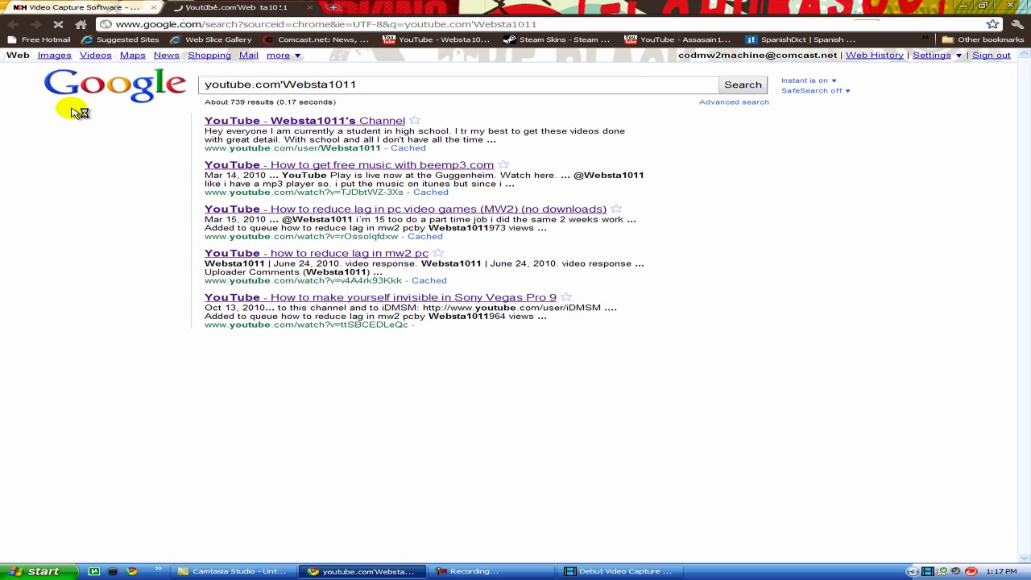
click(244, 121)
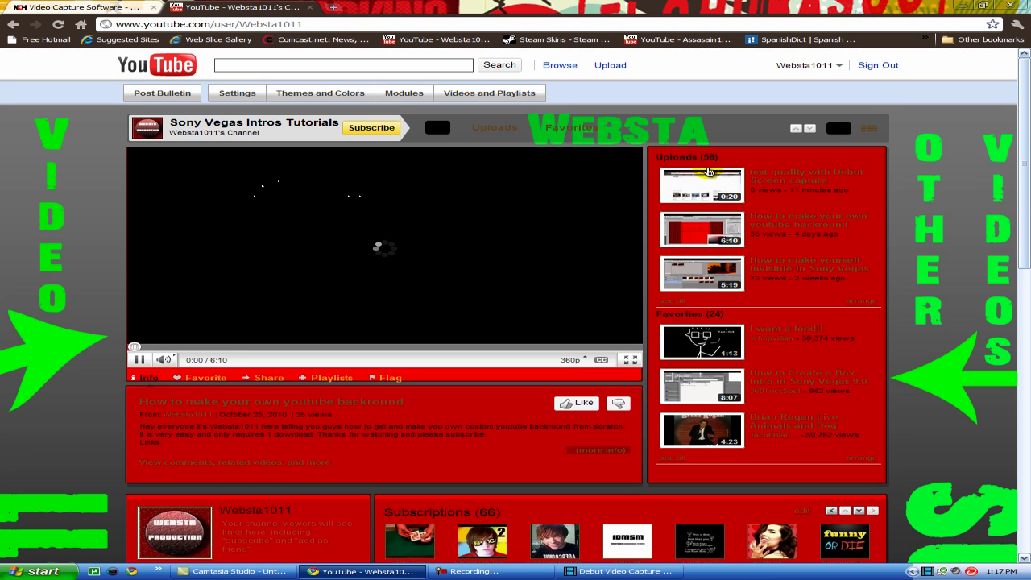
Open the 'test quality with Debut Screen capture' video, check its 360p quality options, then minimize Chrome
click(709, 172)
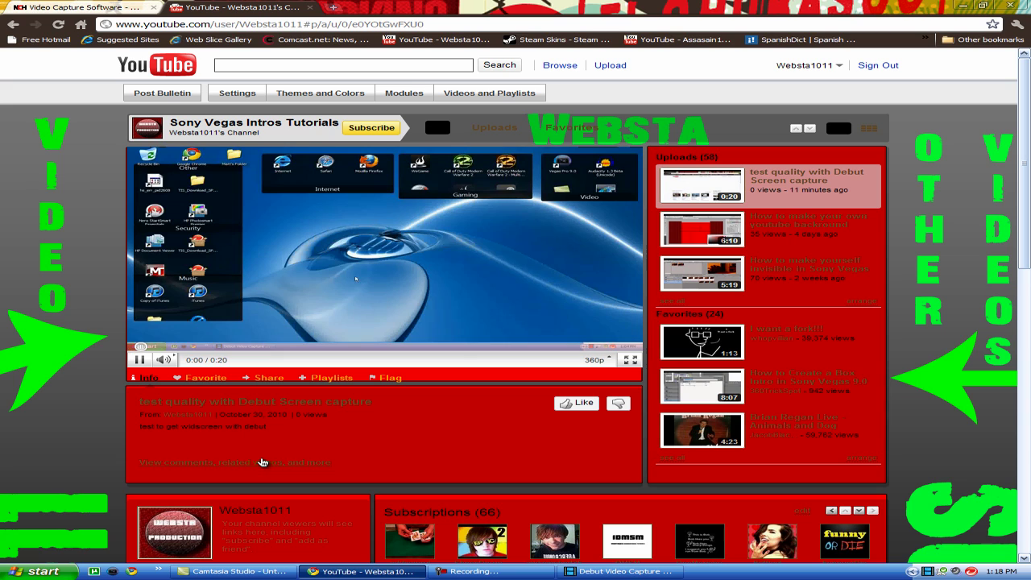
click(261, 463)
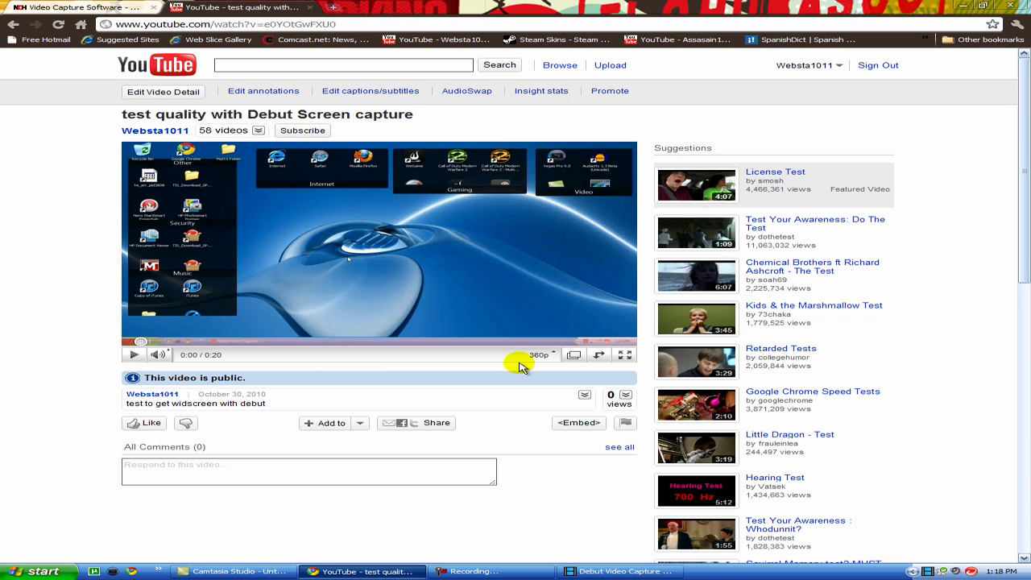
click(540, 355)
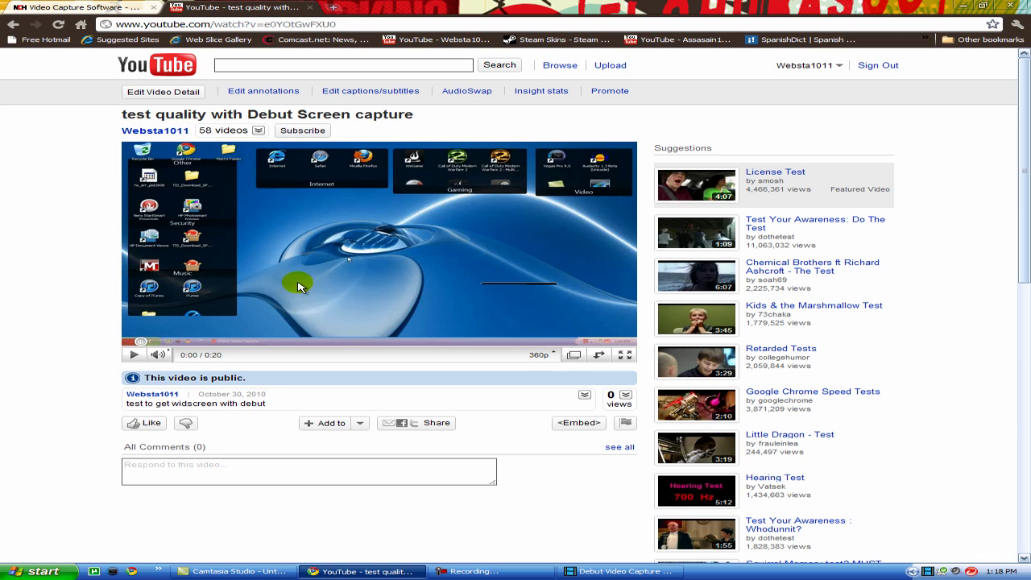
click(966, 6)
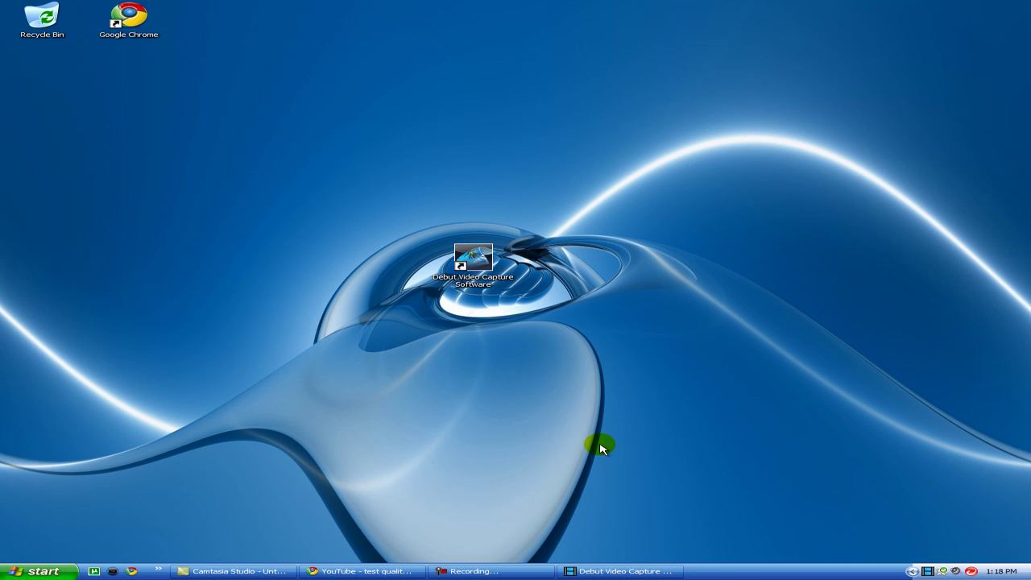
Restore Debut, drag out a trial capture area, then switch back to whole-screen capture
click(624, 571)
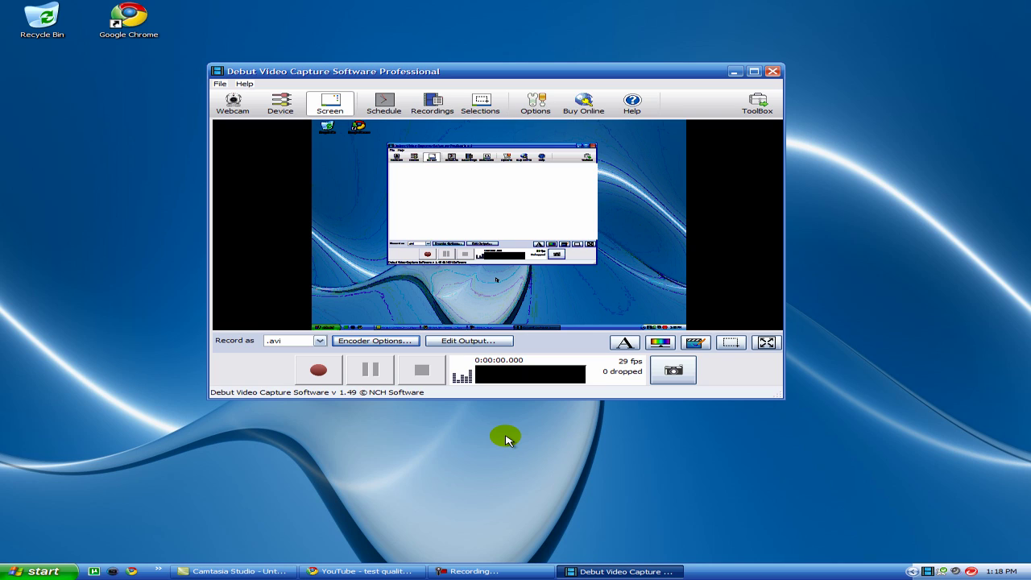
click(730, 345)
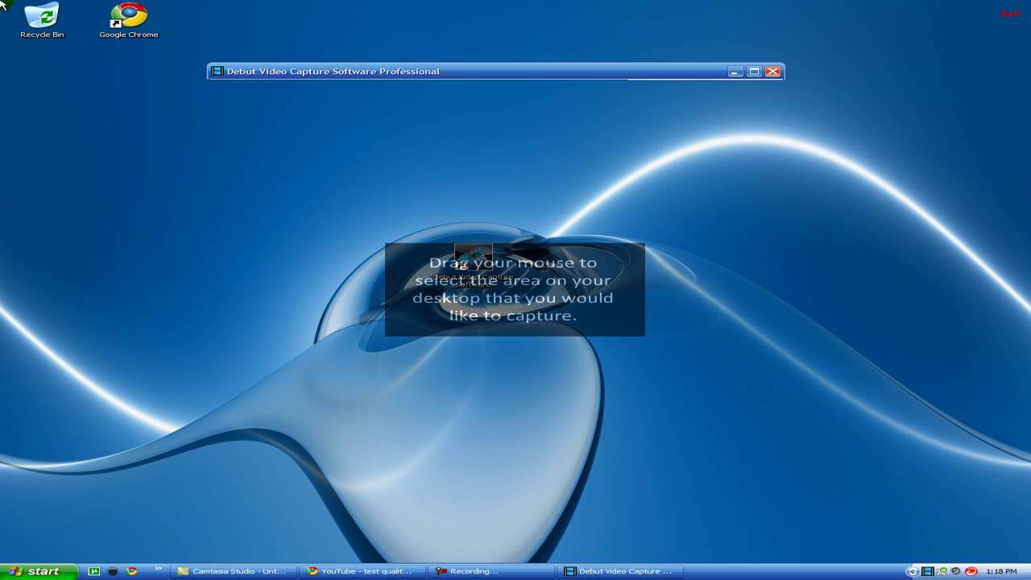
drag(2, 2, 1025, 306)
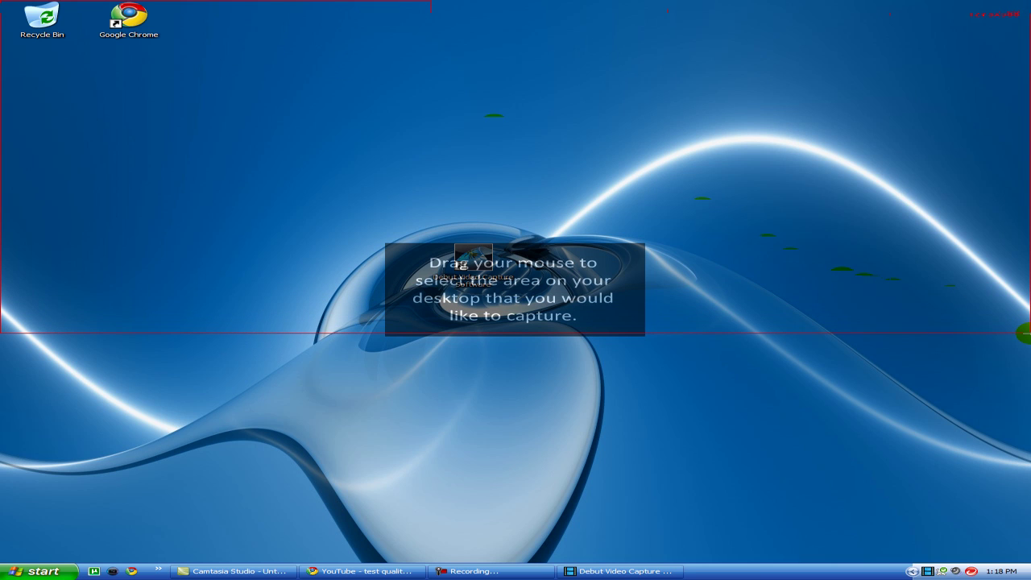
drag(1025, 306, 1025, 384)
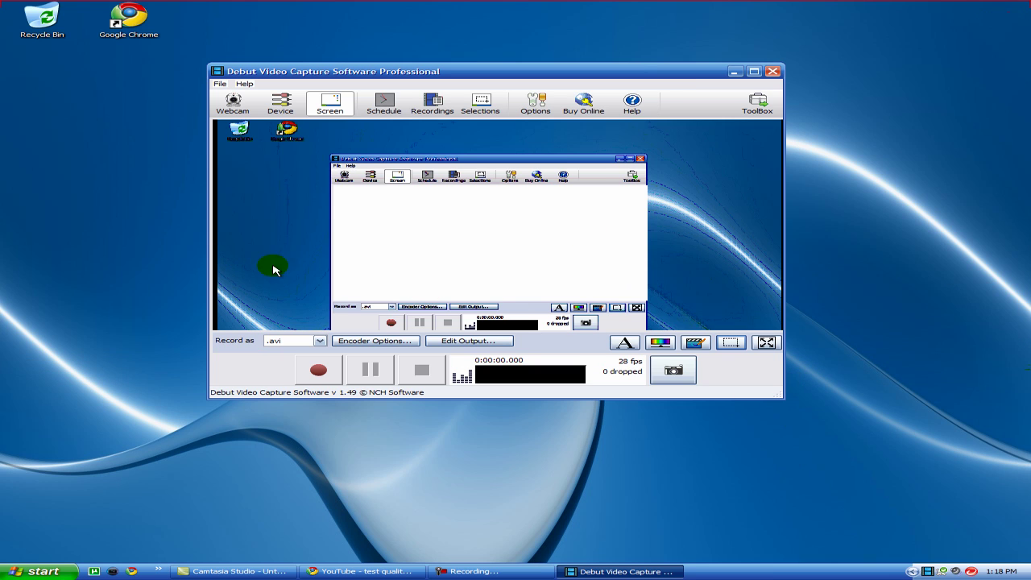
click(766, 343)
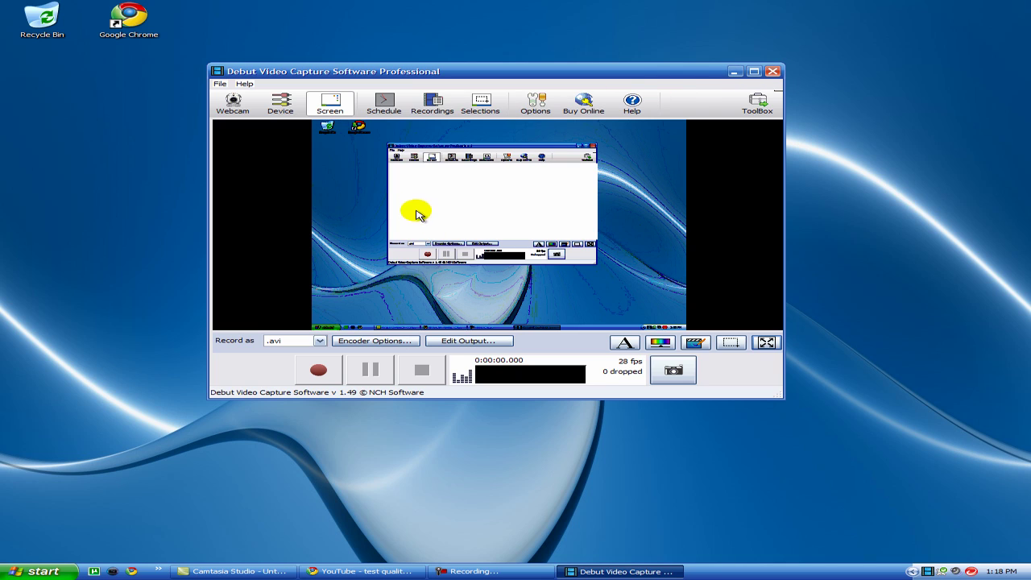
click(432, 108)
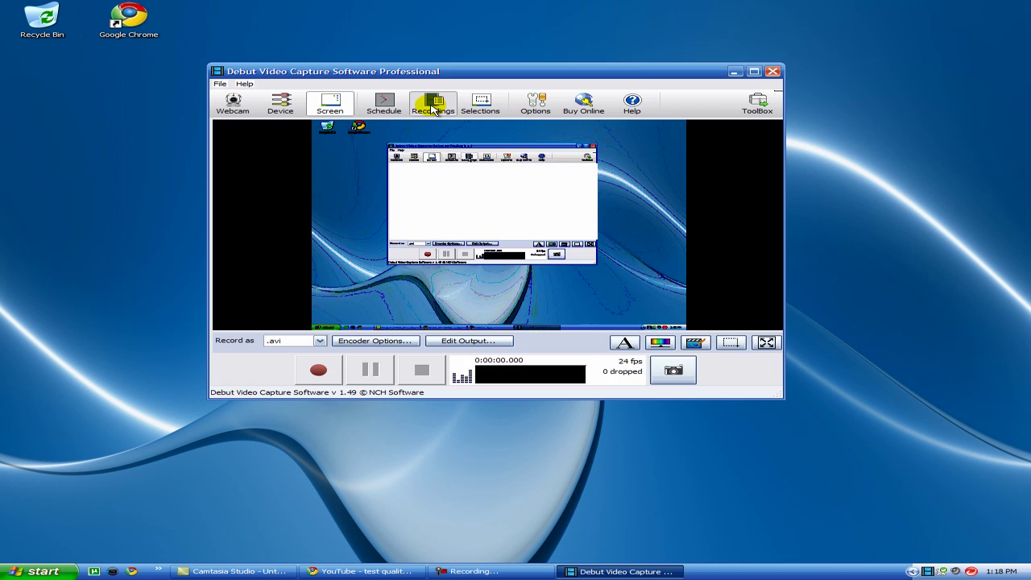
click(358, 222)
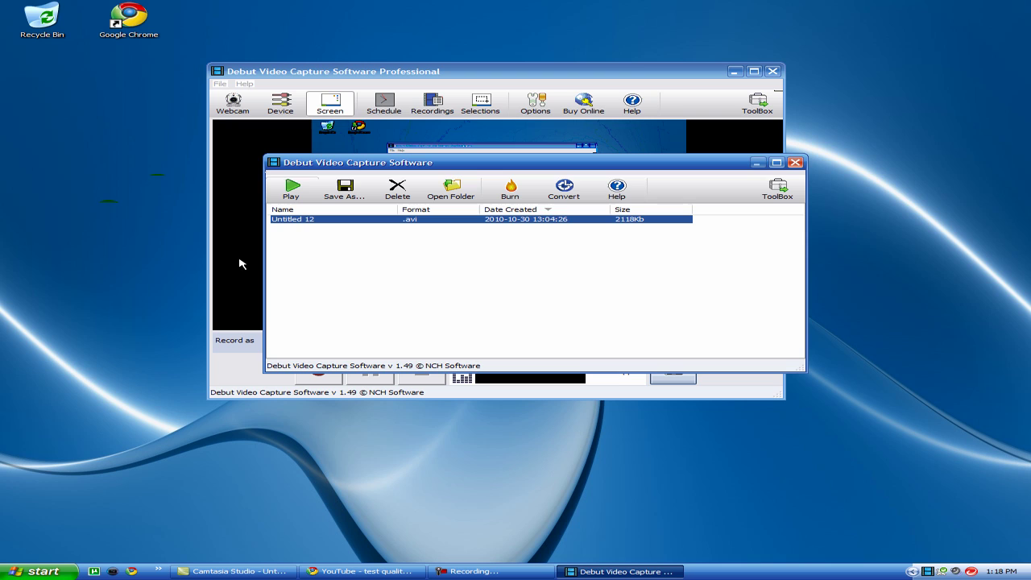
click(795, 163)
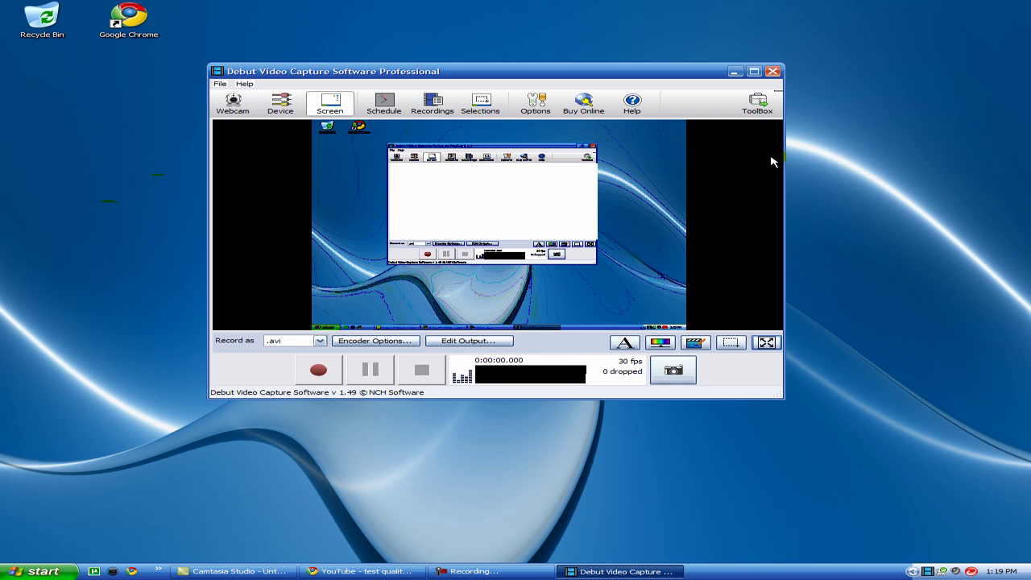
Close Debut Video Capture and cancel the Rate This Program prompt
click(772, 71)
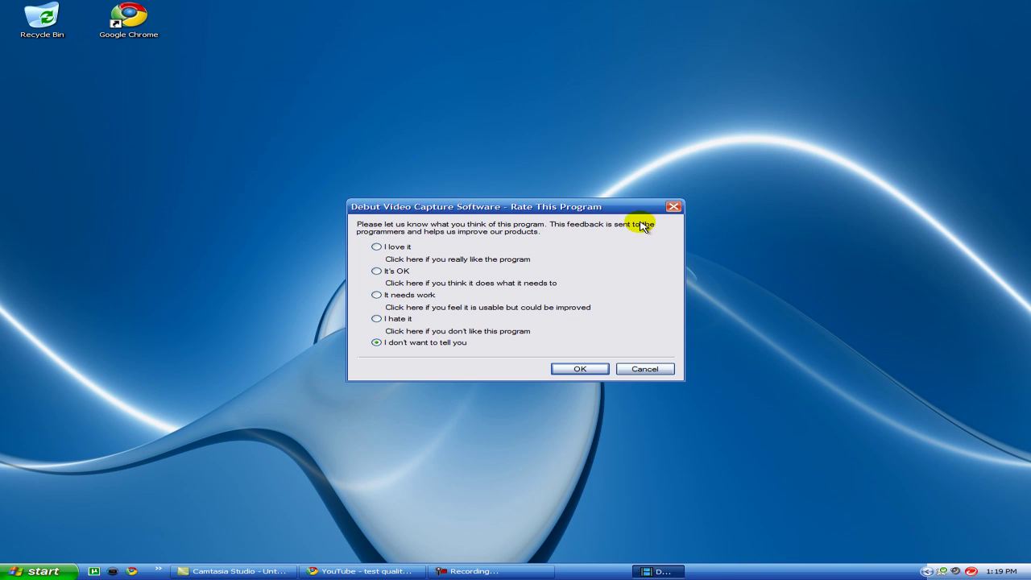
click(626, 368)
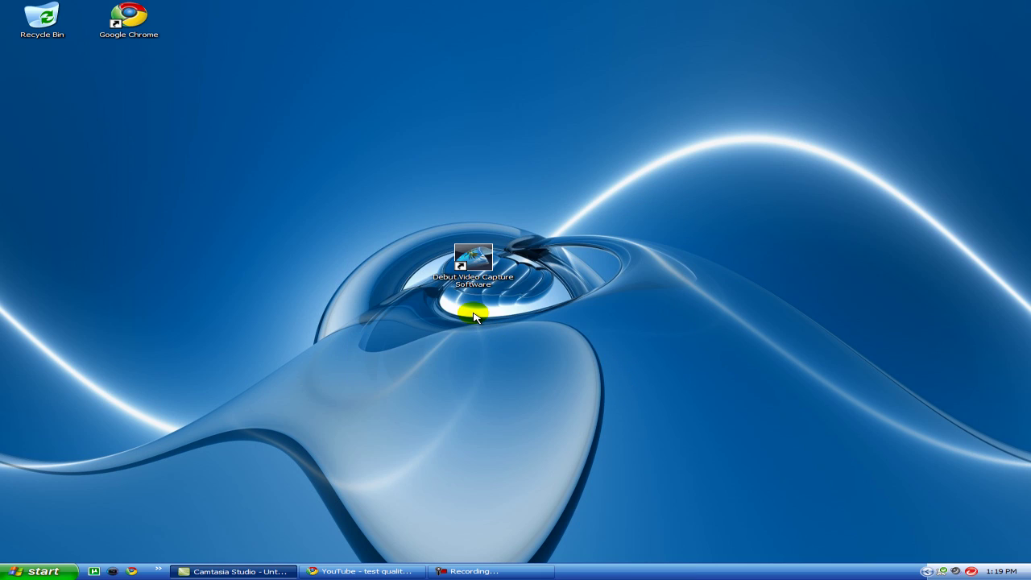